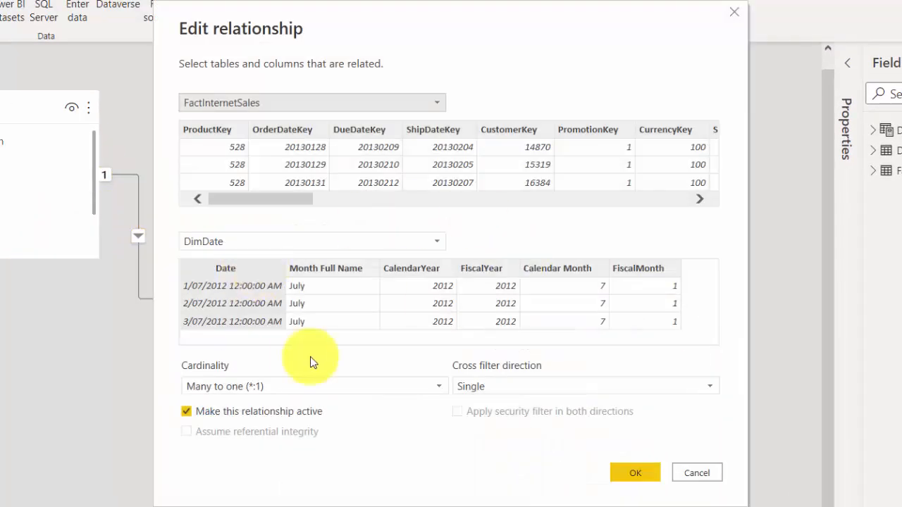
# Step: Examine which FactInternetSales column is related to the DimDate Date column, leaving the relationship unchanged
pyautogui.moveTo(288, 202); pyautogui.dragTo(665, 217)
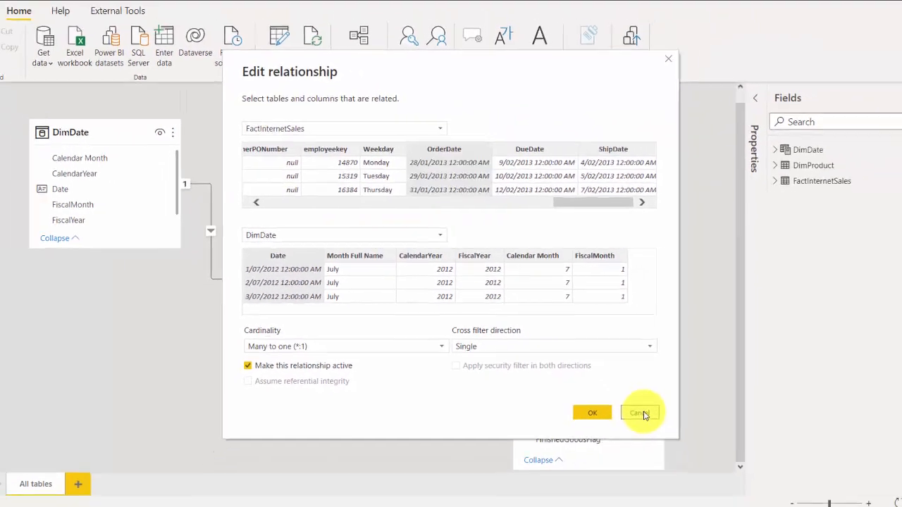
pyautogui.click(643, 414)
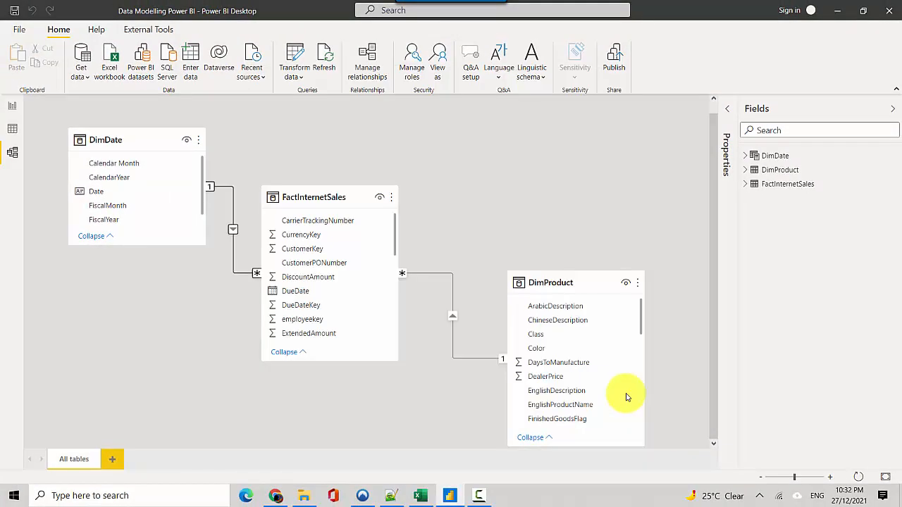
# Step: Copy the full DAX definition of the DimDate calculated table
pyautogui.click(773, 157)
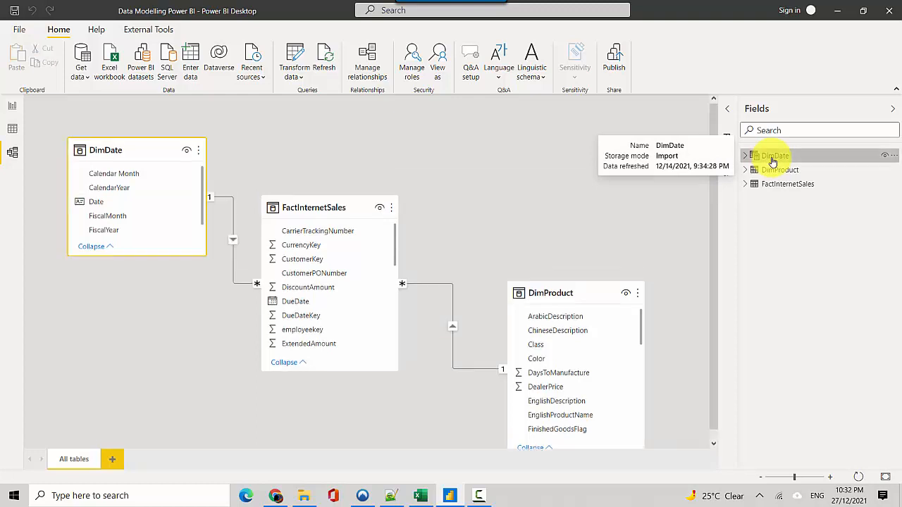
pyautogui.click(12, 128)
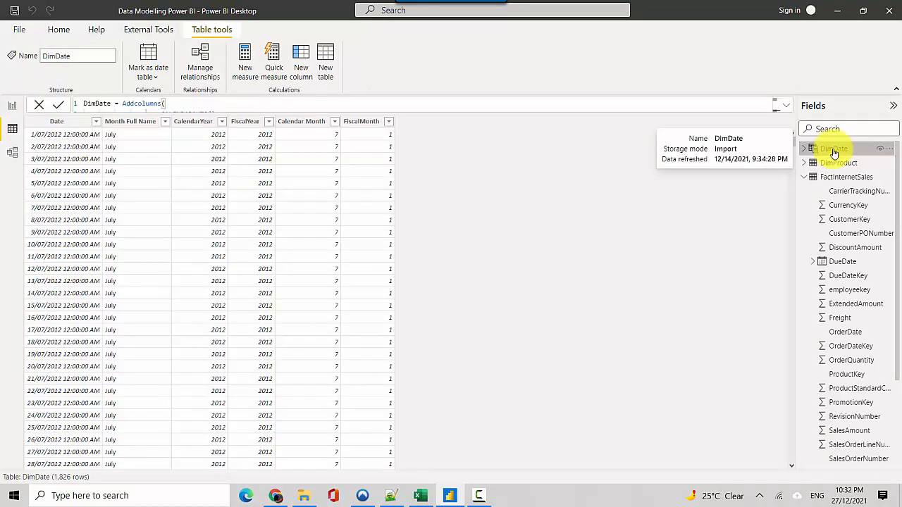
pyautogui.click(784, 106)
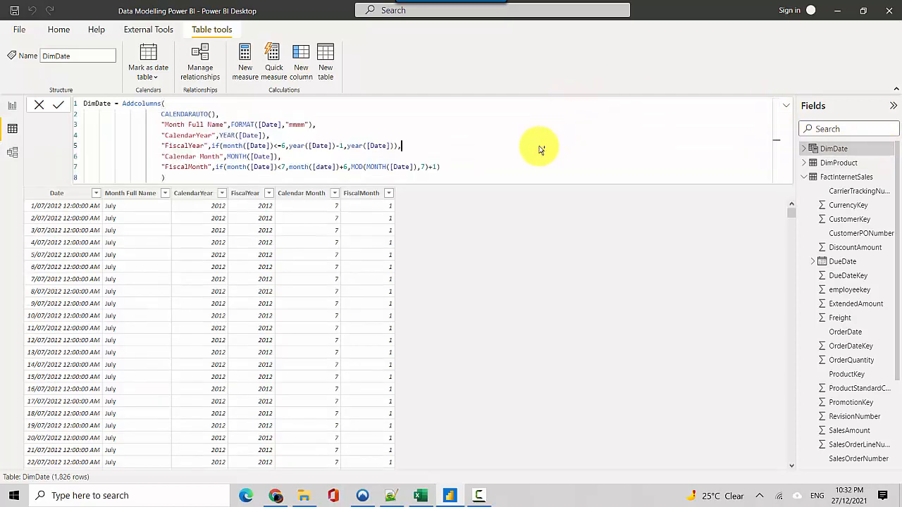
pyautogui.hotkey('ctrl', 'a')
pyautogui.hotkey('ctrl', 'c')
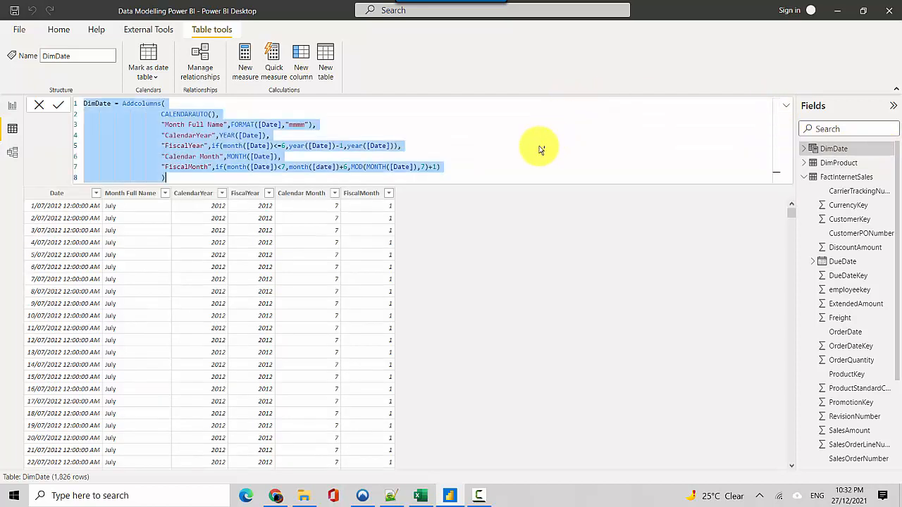
# Step: Create a calculated table named ShipDate from the copied DimDate formula
pyautogui.click(326, 62)
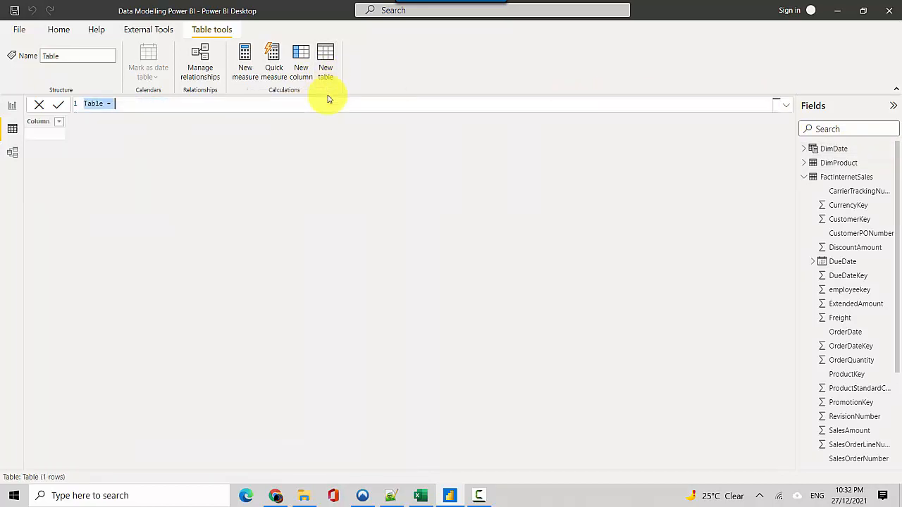
pyautogui.hotkey('ctrl', 'v')
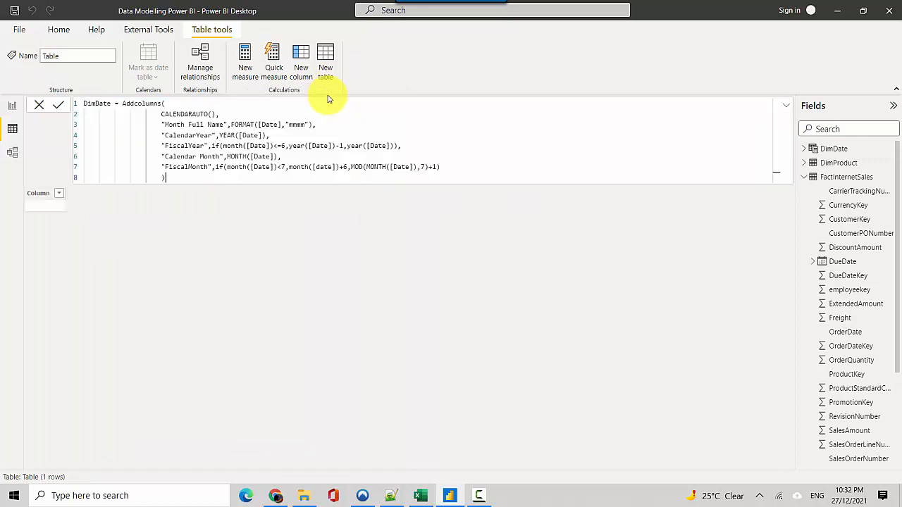
pyautogui.click(94, 103)
pyautogui.press('BackSpace')
pyautogui.press('BackSpace')
pyautogui.press('BackSpace')
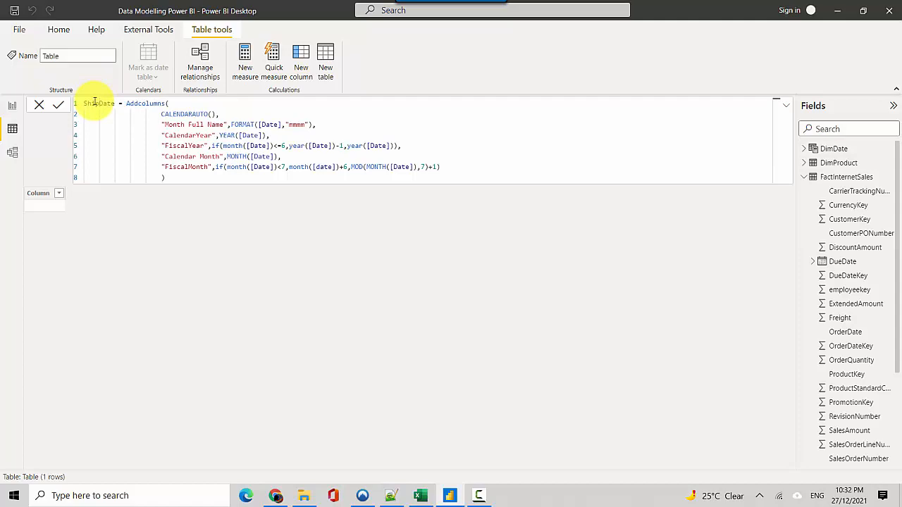
# Step: Create another calculated table from the copied DimDate formula, named DueDate
pyautogui.click(328, 69)
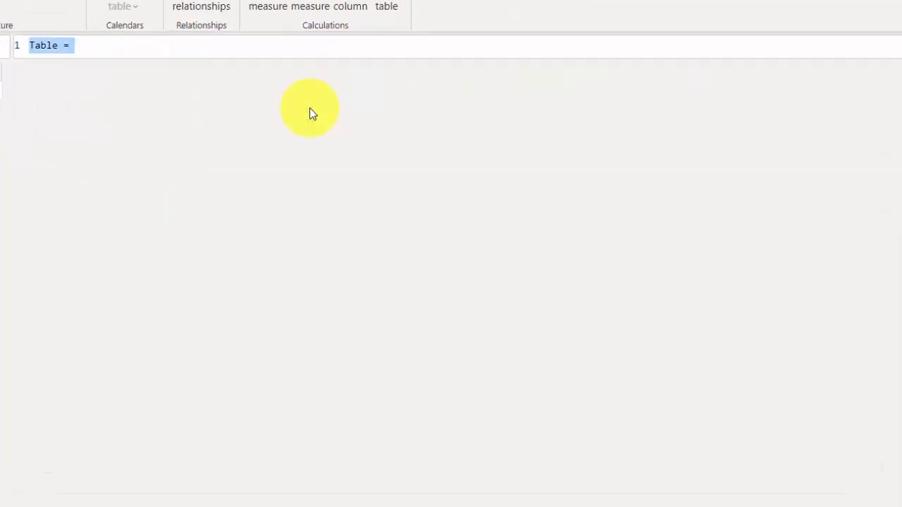
pyautogui.hotkey('ctrl', 'v')
pyautogui.click(47, 45)
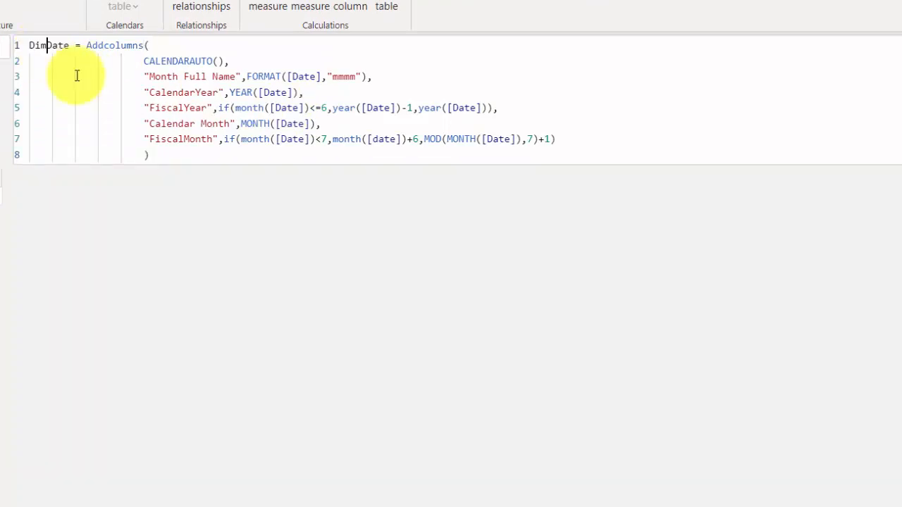
pyautogui.press('BackSpace')
pyautogui.press('BackSpace')
pyautogui.write('ue')
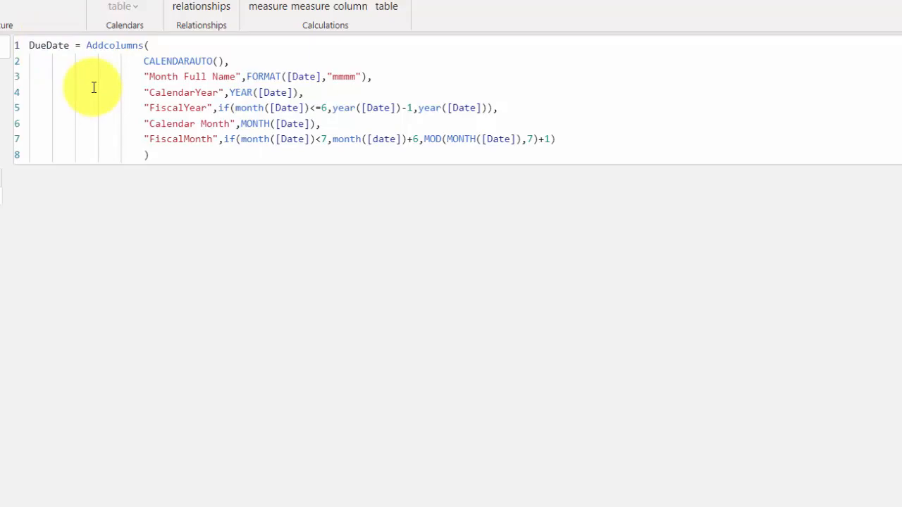
pyautogui.press('Return')
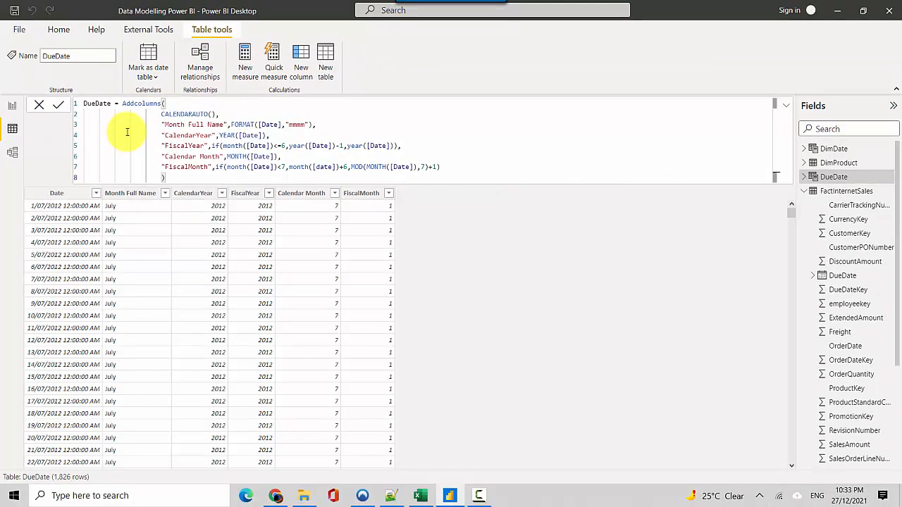
# Step: Create an active many-to-one relationship with single cross filter direction from FactInternetSales DueDate to the Date column of the DueDate table
pyautogui.click(13, 155)
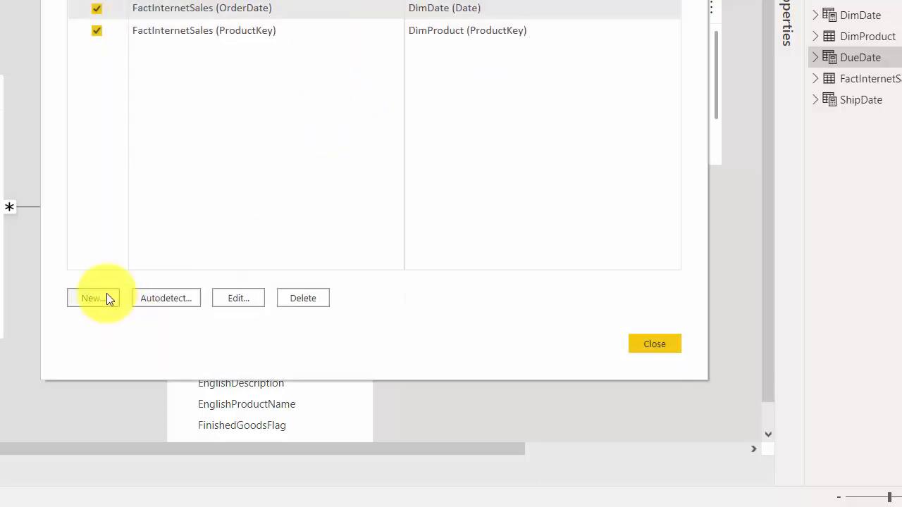
pyautogui.click(107, 298)
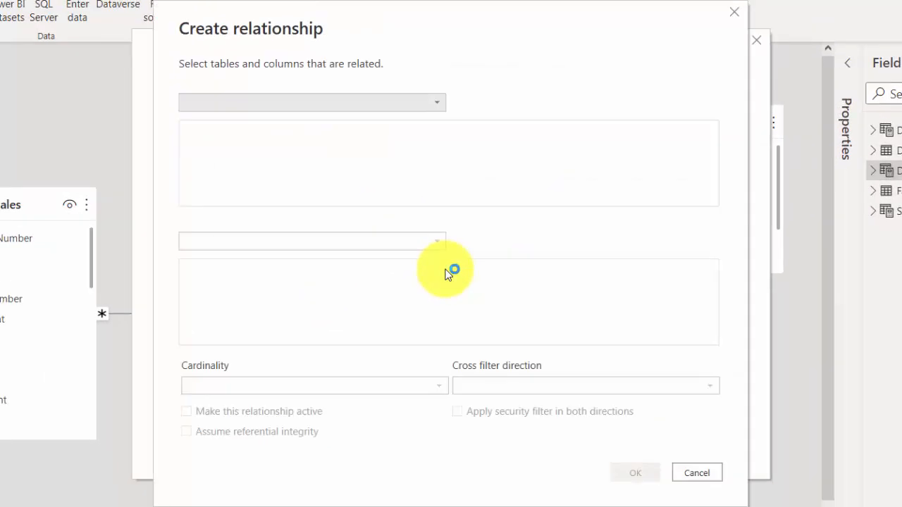
pyautogui.click(433, 115)
pyautogui.click(296, 173)
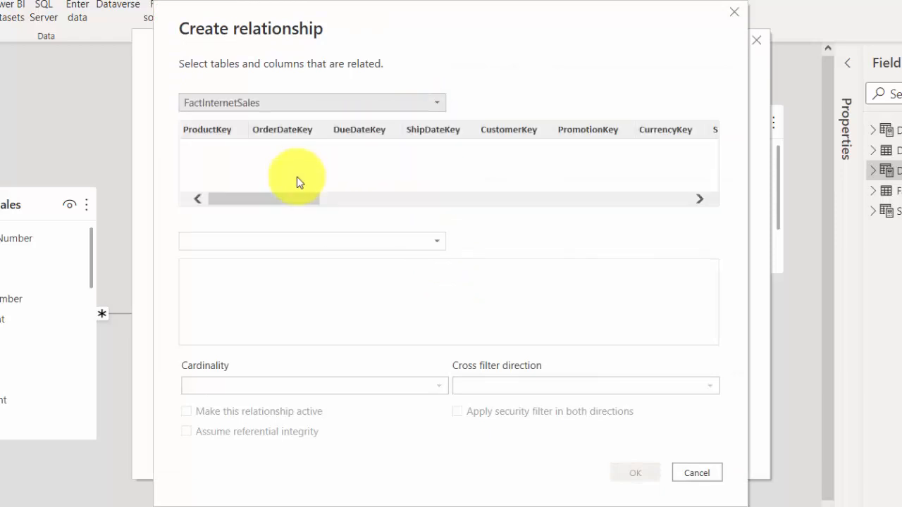
pyautogui.moveTo(286, 200); pyautogui.dragTo(679, 198)
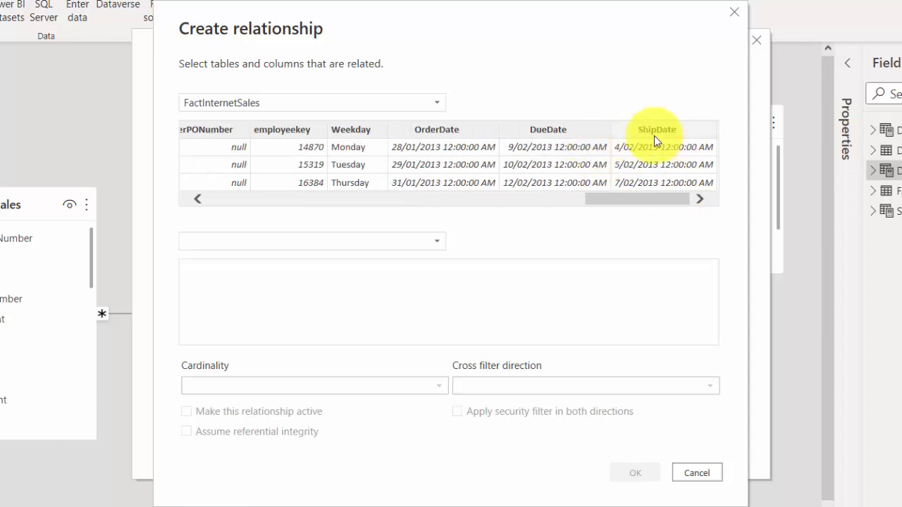
pyautogui.click(569, 135)
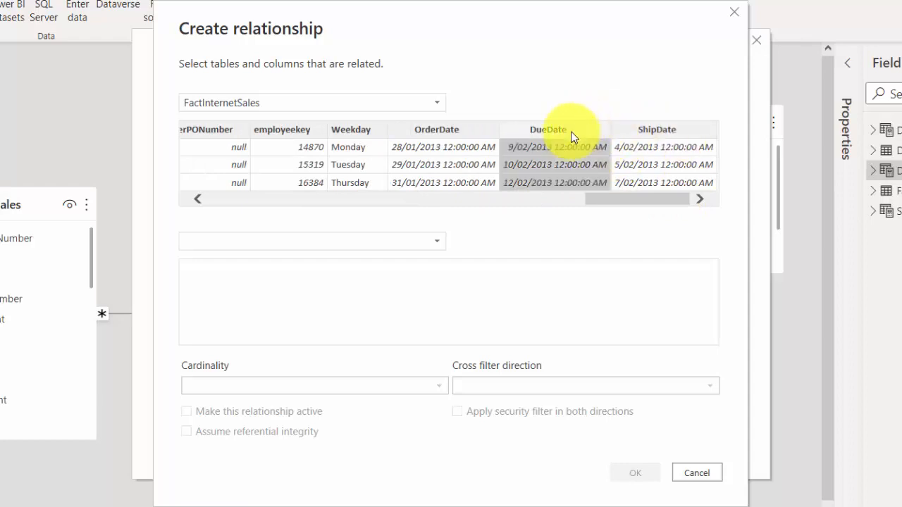
pyautogui.click(424, 238)
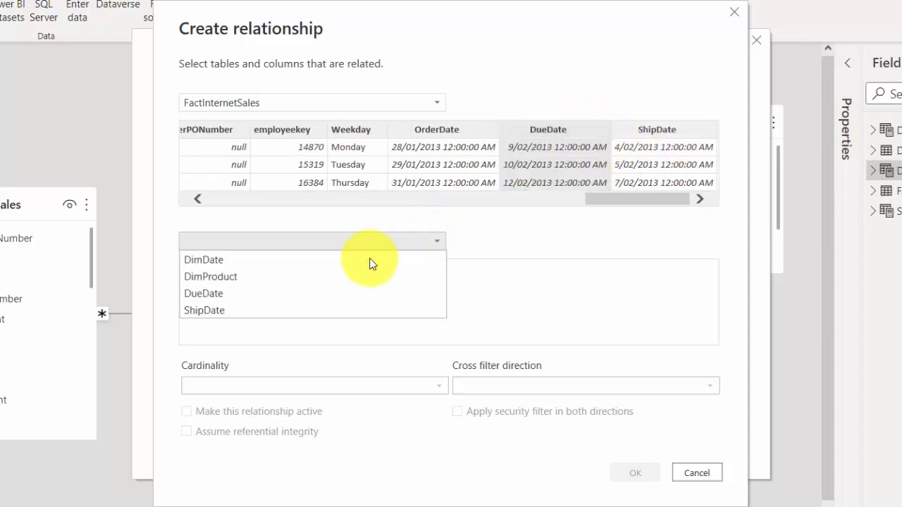
pyautogui.click(280, 295)
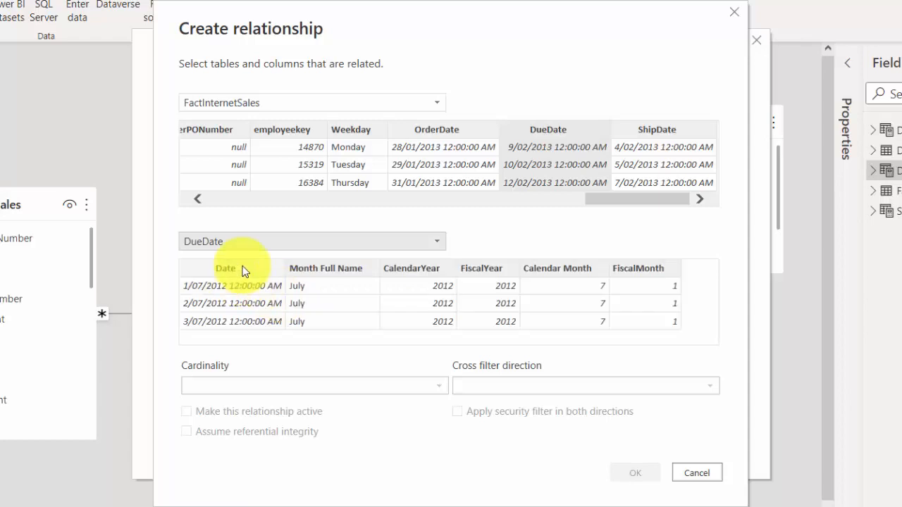
pyautogui.click(242, 269)
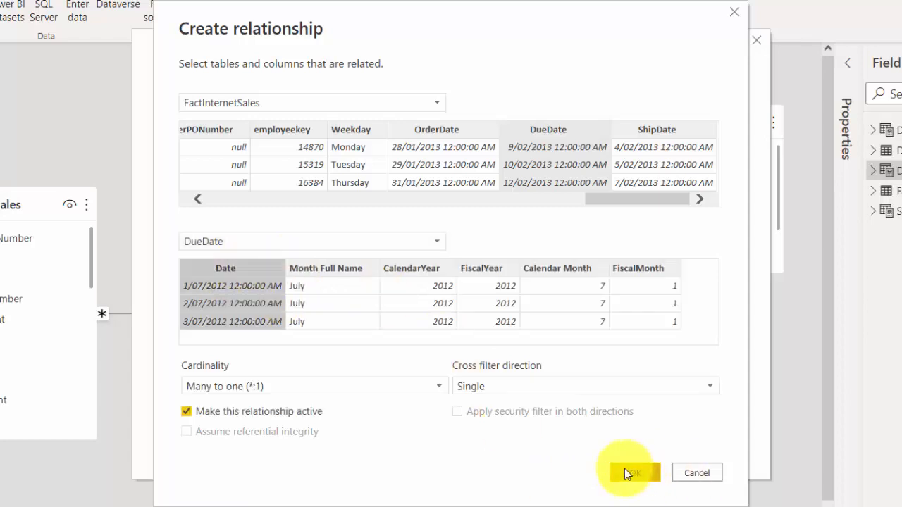
pyautogui.click(624, 471)
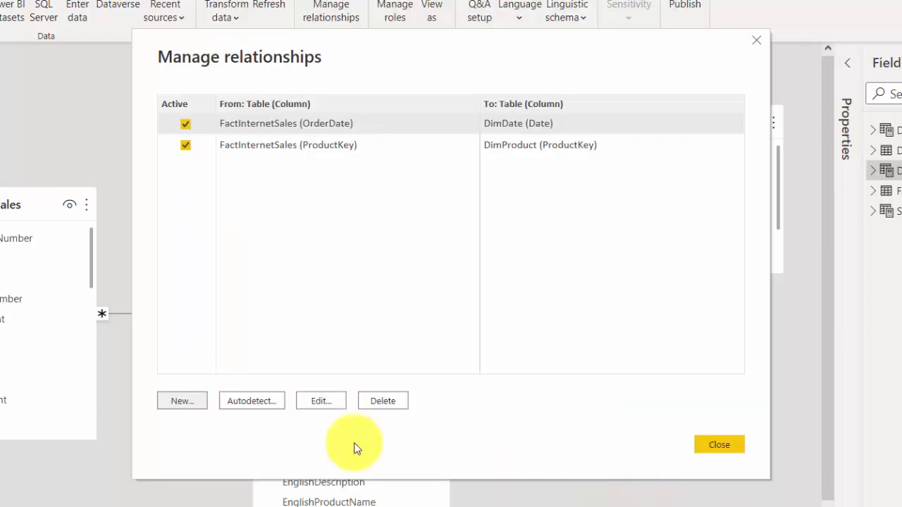
# Step: Create an active many-to-one relationship with single cross filter direction from FactInternetSales ShipDate to the ShipDate table's Date column, and finish managing relationships
pyautogui.click(182, 403)
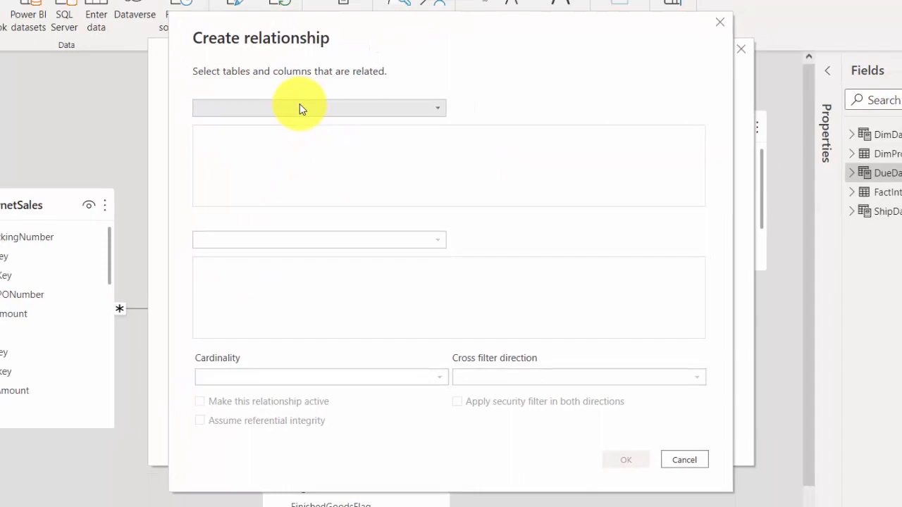
pyautogui.click(300, 106)
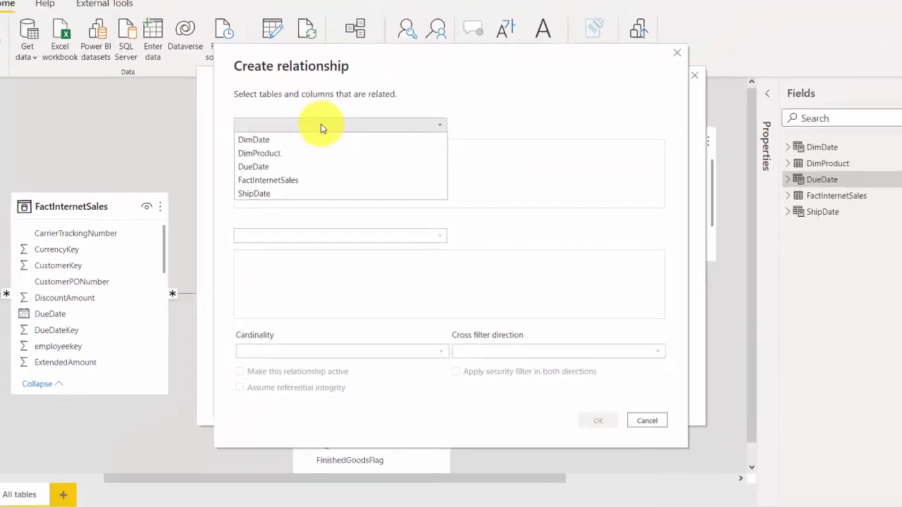
pyautogui.click(253, 173)
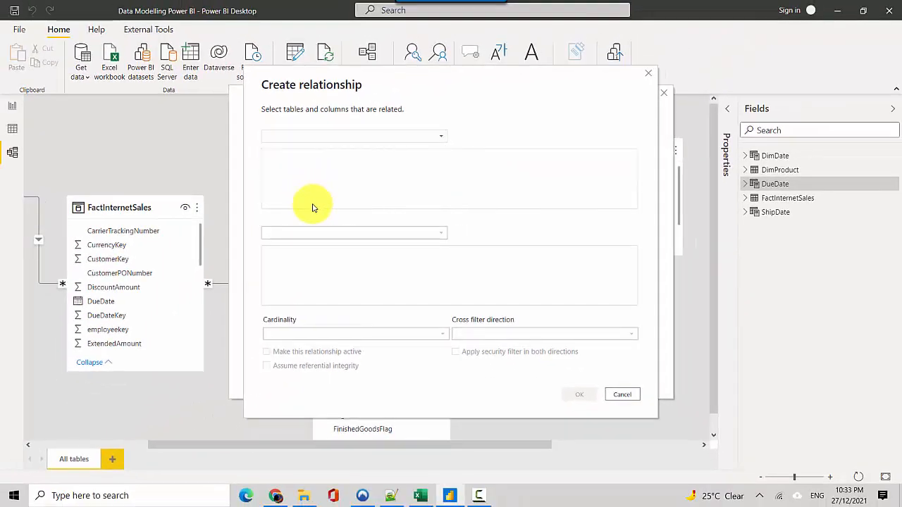
pyautogui.moveTo(324, 204); pyautogui.dragTo(612, 188)
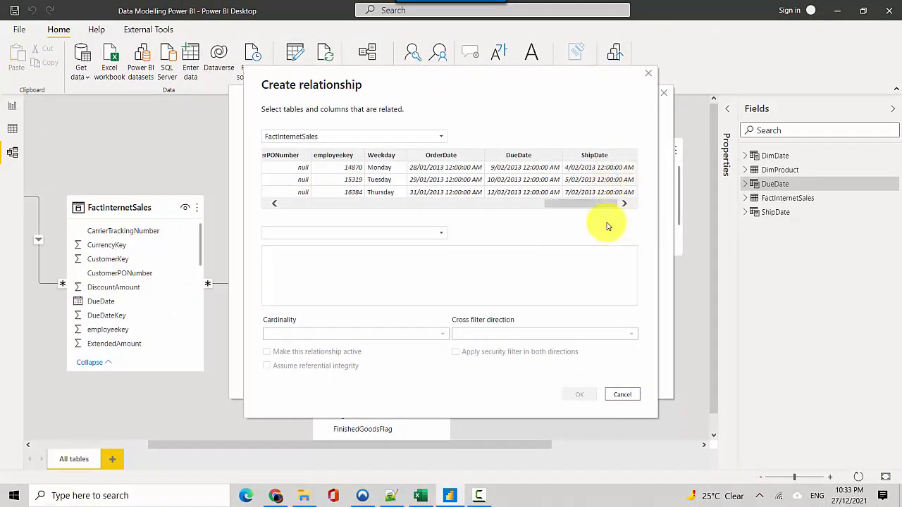
pyautogui.click(603, 156)
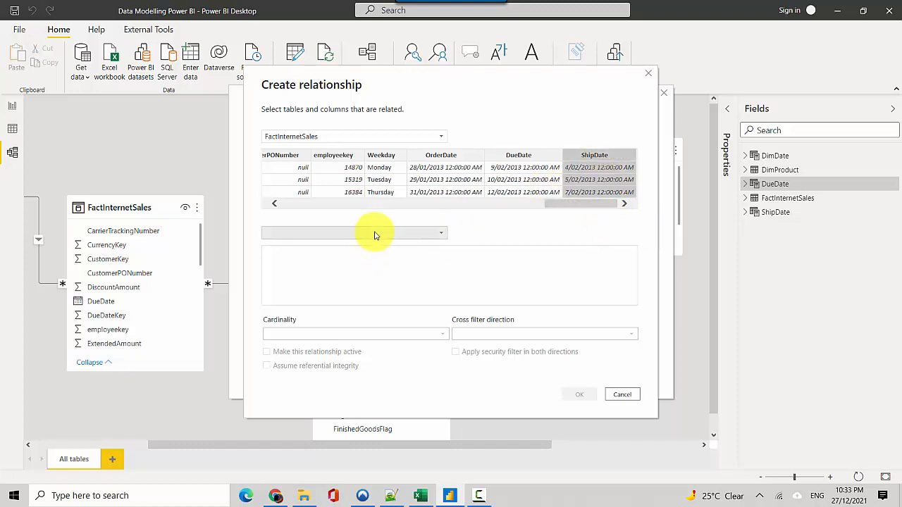
pyautogui.click(372, 233)
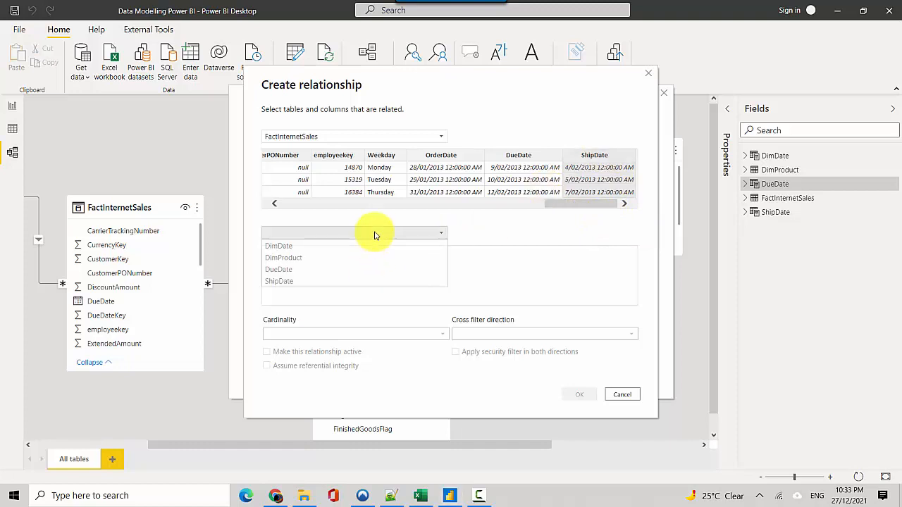
pyautogui.click(334, 282)
pyautogui.click(290, 252)
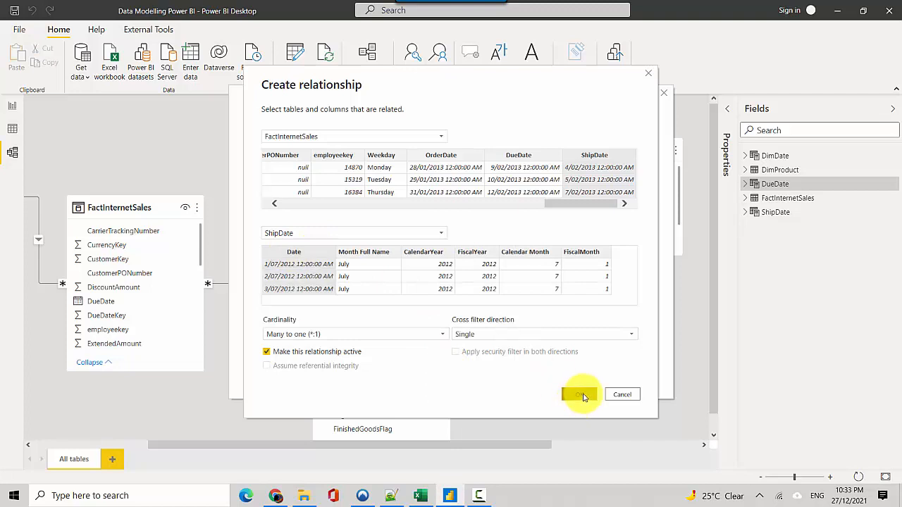
pyautogui.click(579, 395)
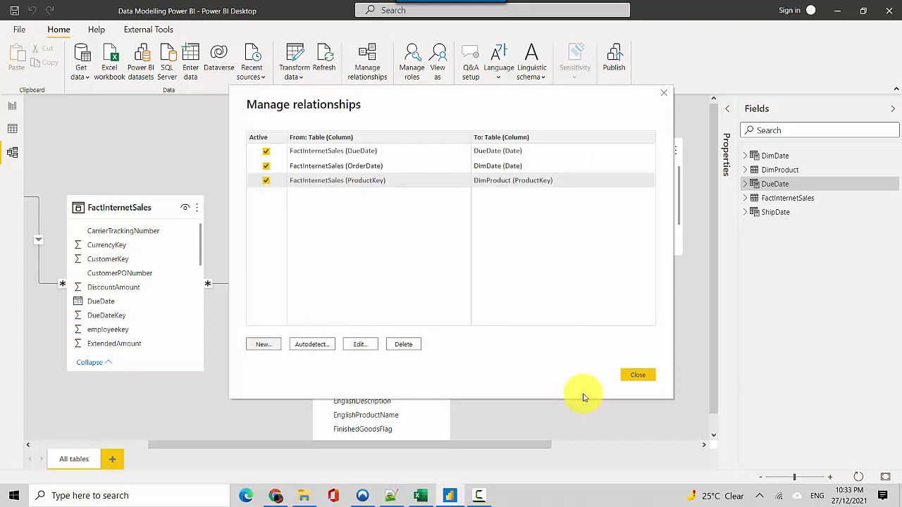
pyautogui.click(648, 378)
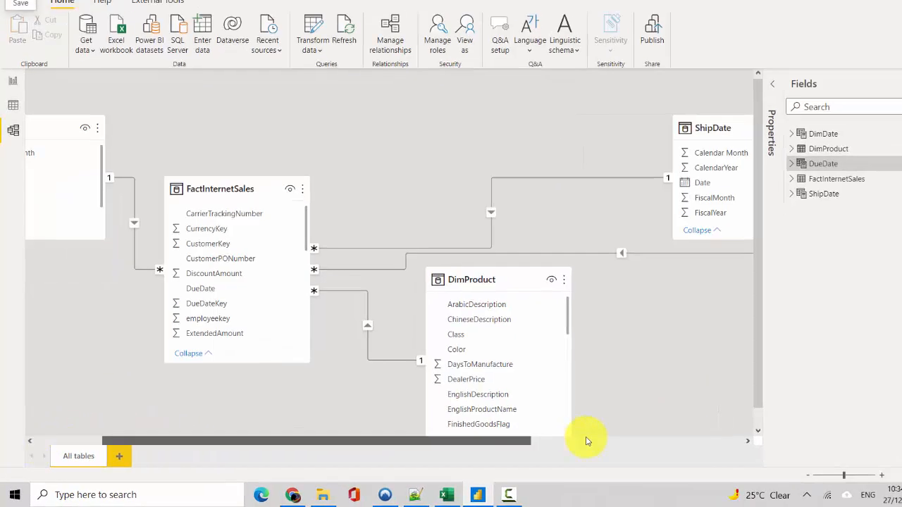
# Step: Rearrange the model diagram with ShipDate above DimProduct and DueDate below DimDate, around FactInternetSales
pyautogui.moveTo(550, 446); pyautogui.dragTo(654, 454)
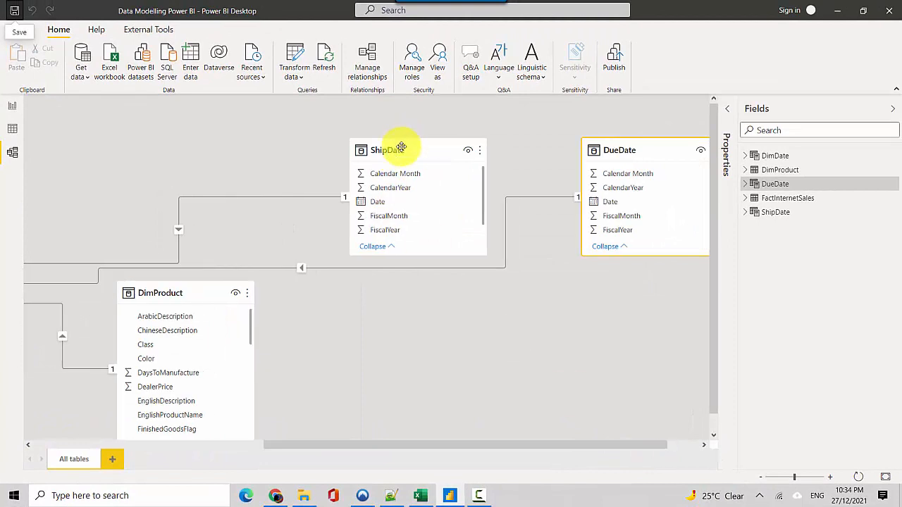
pyautogui.moveTo(76, 308); pyautogui.dragTo(20, 359)
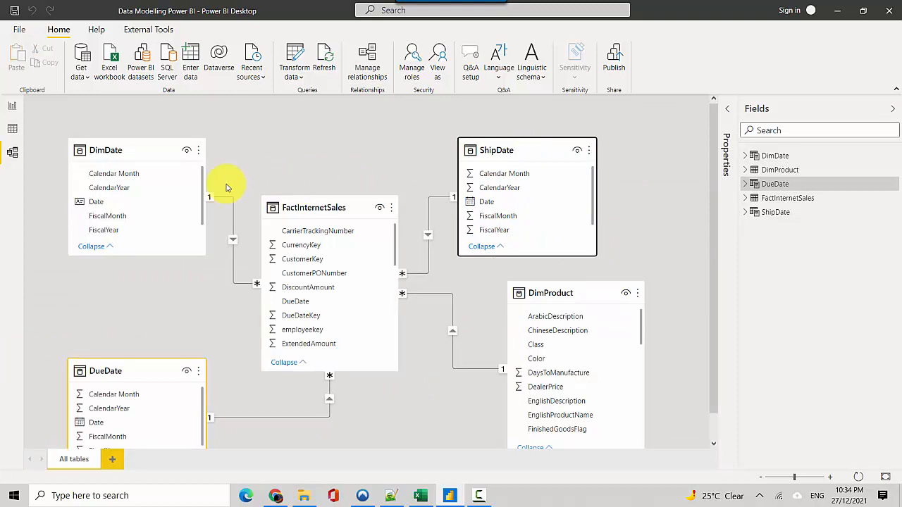
# Step: Return to the report page and take the CalendarYear sales matrix out of focus mode
pyautogui.click(17, 108)
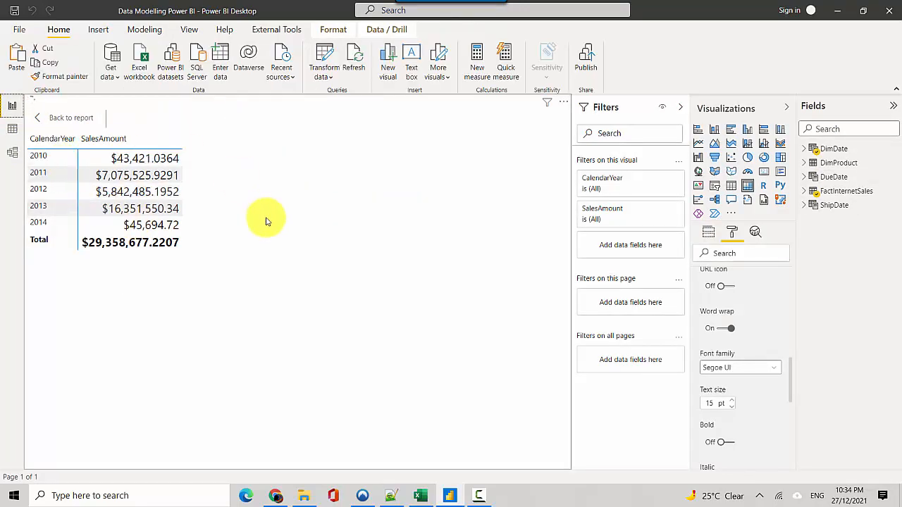
pyautogui.click(65, 120)
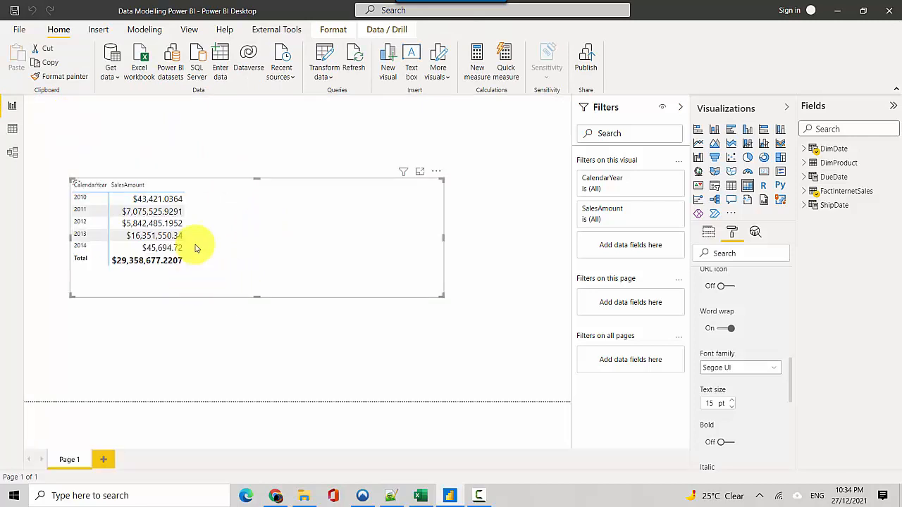
# Step: Add the ShipDate table's CalendarYear to the sales matrix columns and show the matrix in focus mode
pyautogui.click(708, 233)
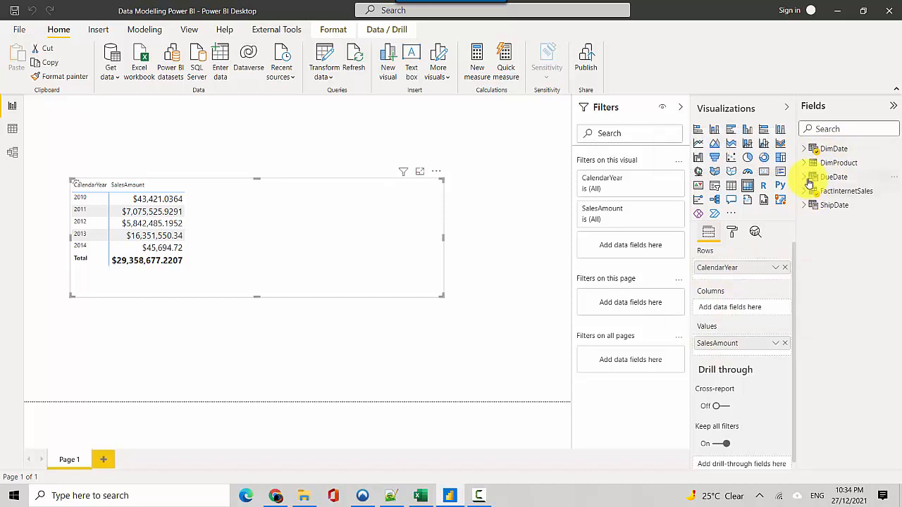
pyautogui.click(806, 207)
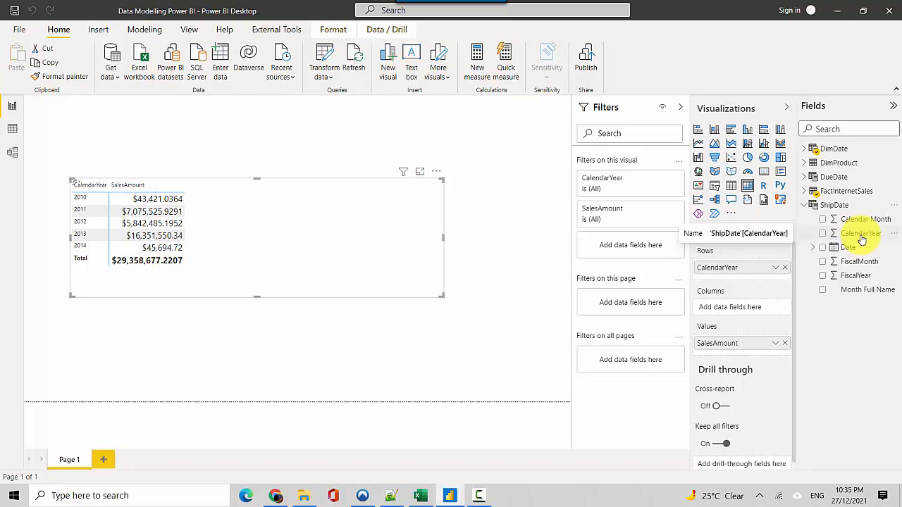
pyautogui.moveTo(861, 239); pyautogui.dragTo(749, 310)
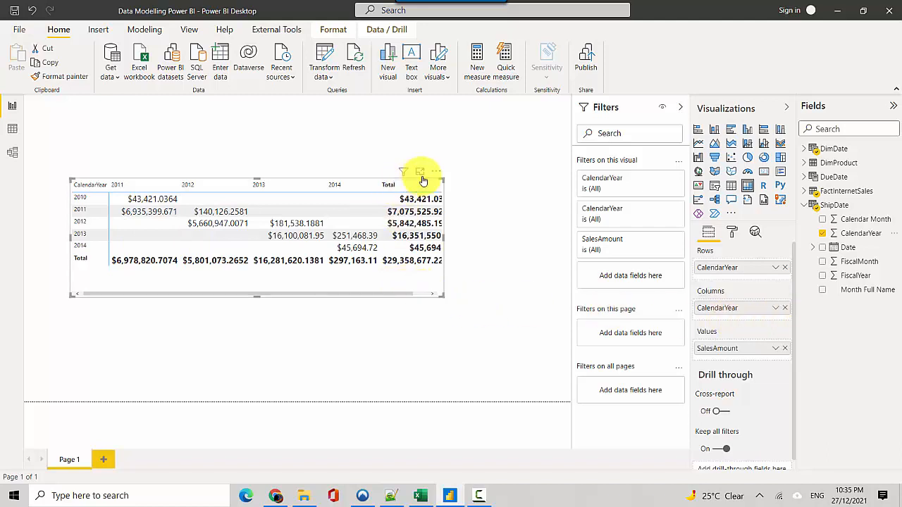
pyautogui.click(420, 172)
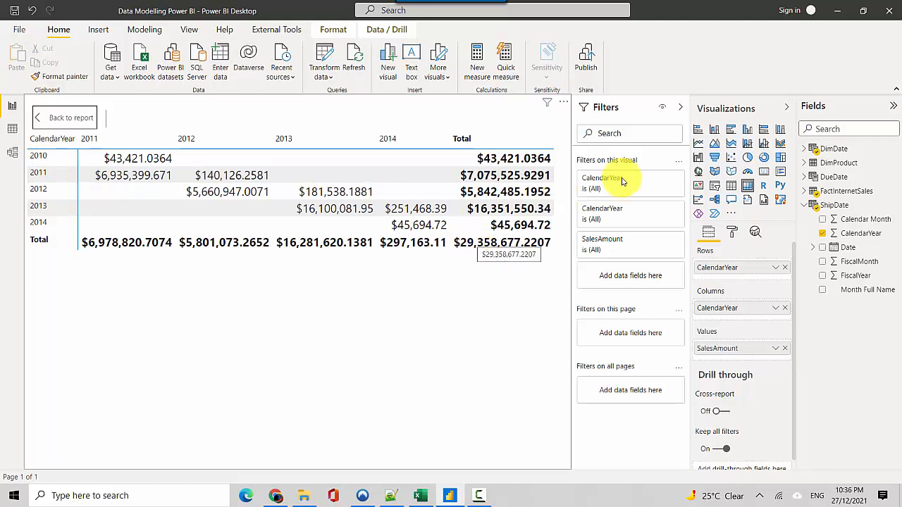
# Step: Prefix the ShipDate table's CalendarYear values by changing their definition to Concatenate("Shp Yr",YEAR([Date]))
pyautogui.click(835, 206)
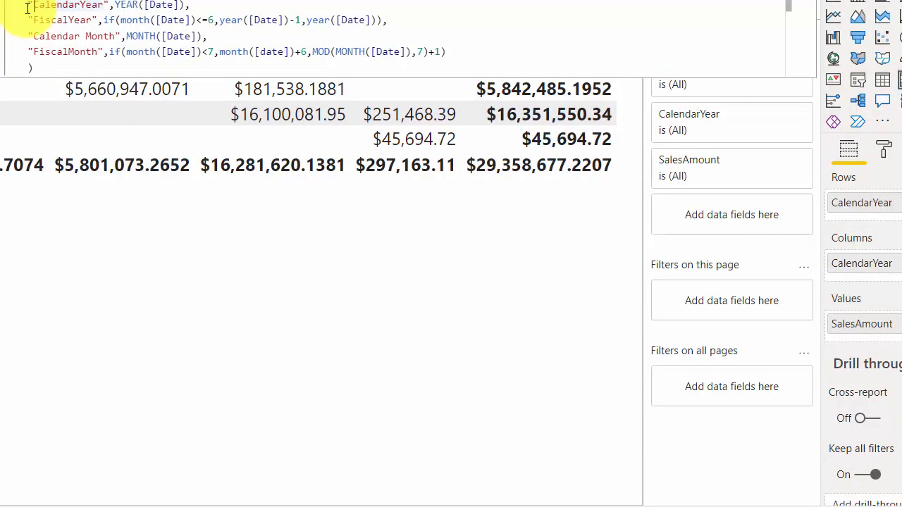
pyautogui.press('Right')
pyautogui.press('Right')
pyautogui.press('Right')
pyautogui.press('Right')
pyautogui.press('Right')
pyautogui.press('Right')
pyautogui.press('Right')
pyautogui.press('Right')
pyautogui.press('Right')
pyautogui.press('Right')
pyautogui.press('Right')
pyautogui.press('Right')
pyautogui.press('Right')
pyautogui.press('Right')
pyautogui.press('Right')
pyautogui.press('Right')
pyautogui.press('Left')
pyautogui.press('Left')
pyautogui.write('Concatenate')
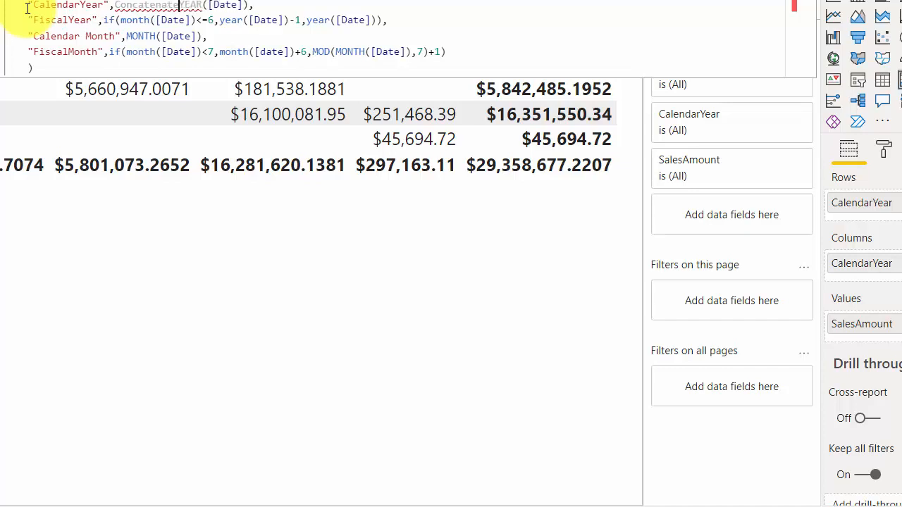
pyautogui.write('(')
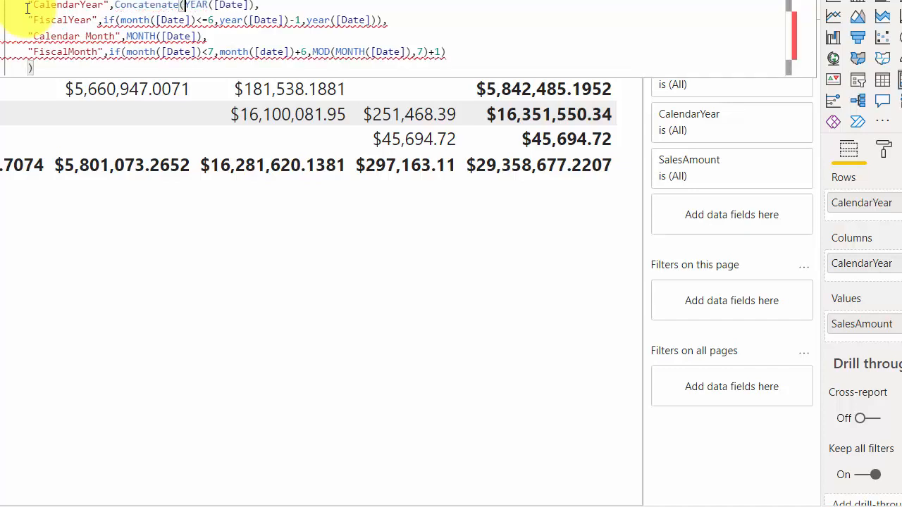
pyautogui.write('"Shp Yr')
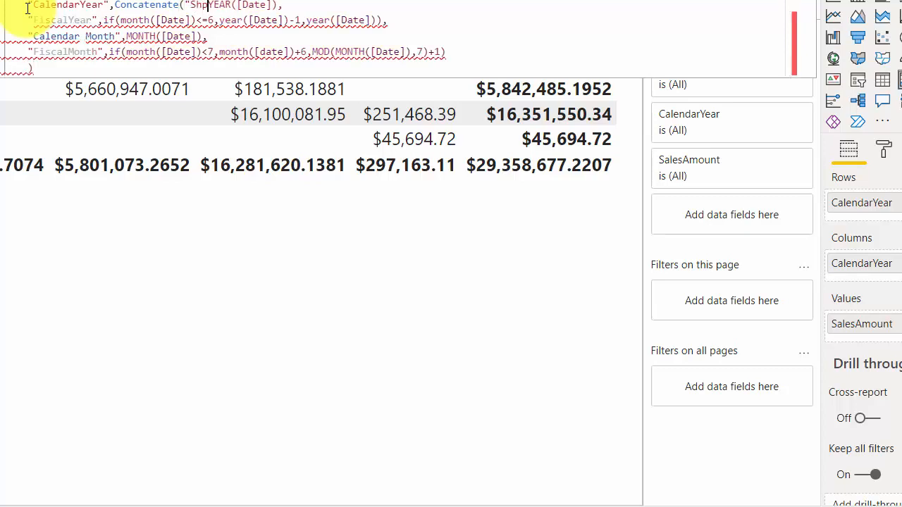
pyautogui.write('",')
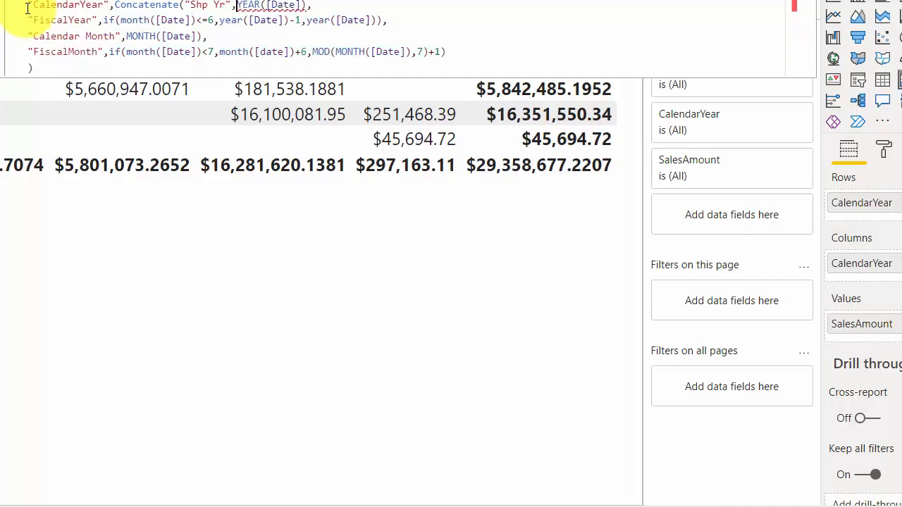
pyautogui.press('Right')
pyautogui.press('Right')
pyautogui.press('Right')
pyautogui.press('Right')
pyautogui.press('Right')
pyautogui.press('Right')
pyautogui.press('Right')
pyautogui.press('Right')
pyautogui.press('Right')
pyautogui.press('Right')
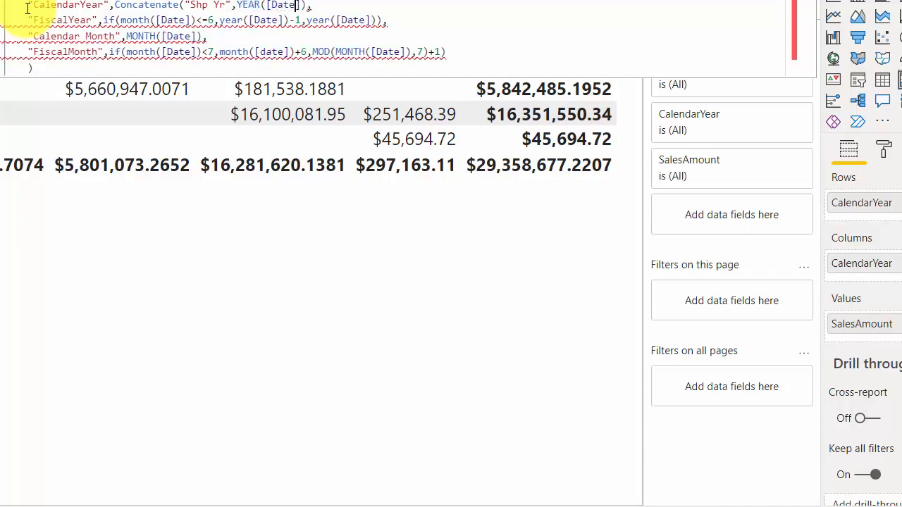
pyautogui.write('))')
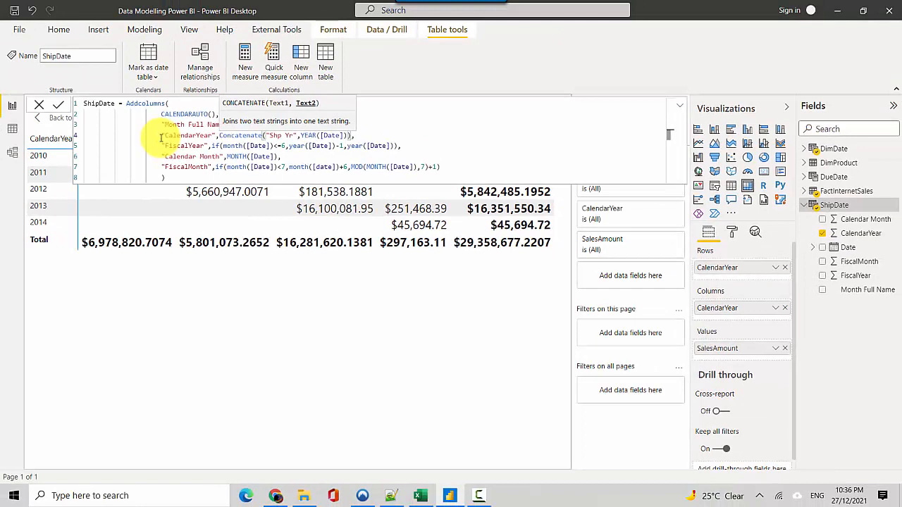
pyautogui.press('Return')
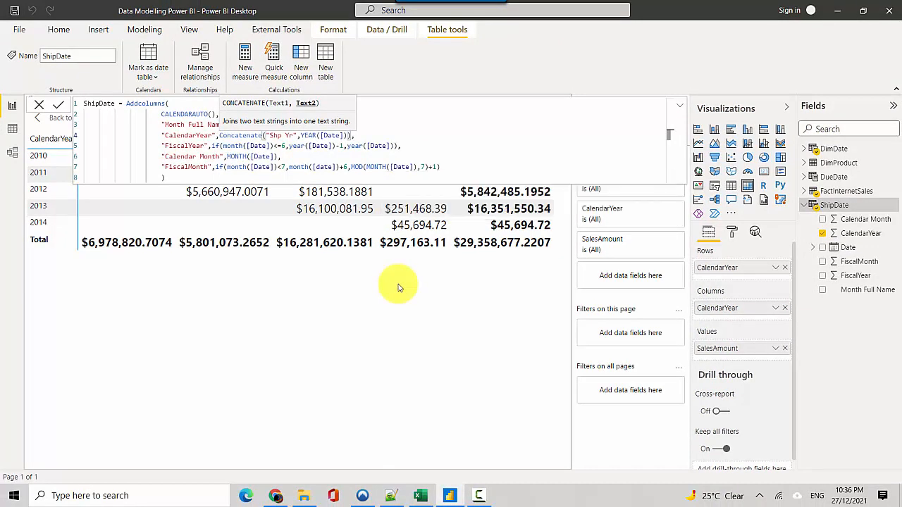
pyautogui.click(680, 107)
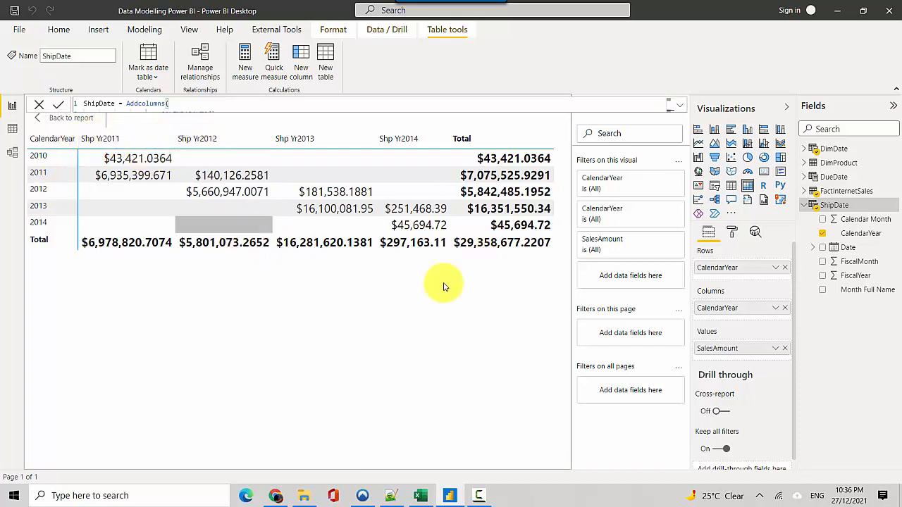
# Step: Prefix the DimDate table's CalendarYear values by changing their definition to Concatenate("Ordr Yr",YEAR([Date]))
pyautogui.click(831, 150)
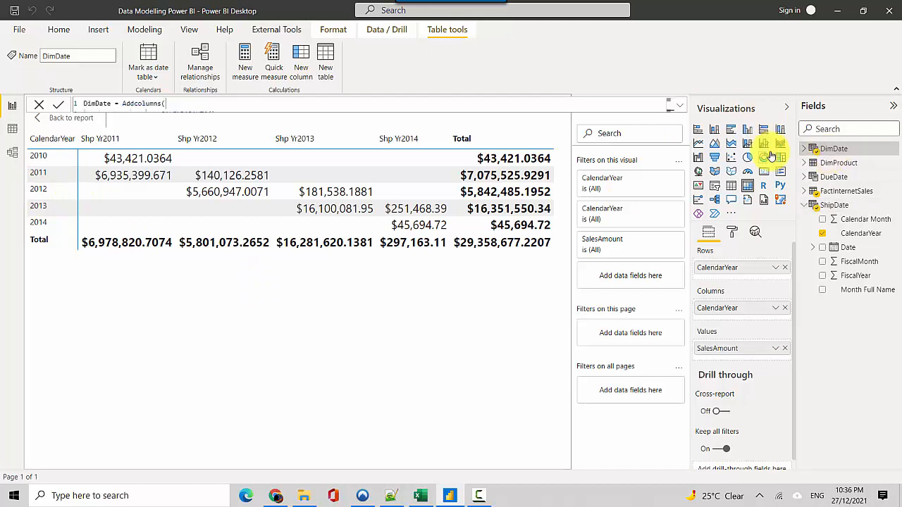
pyautogui.click(680, 105)
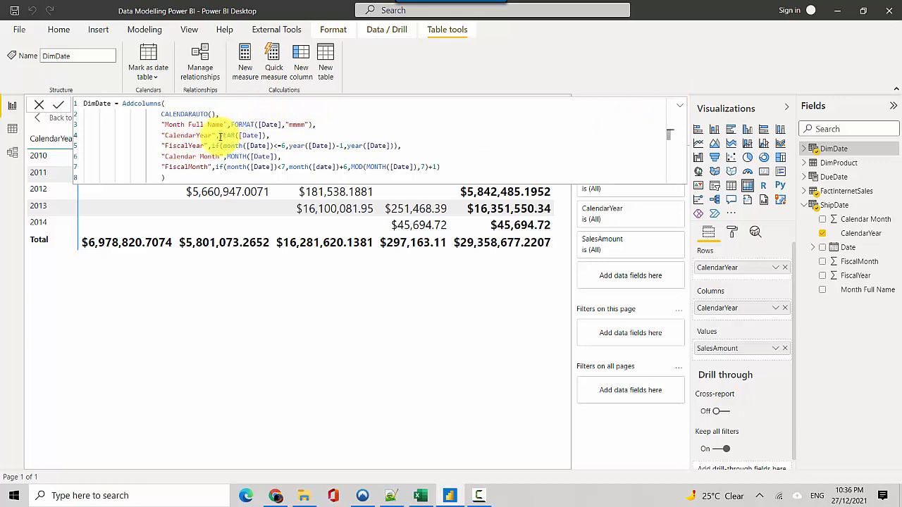
pyautogui.click(220, 137)
pyautogui.write('"INV')
pyautogui.write('atenate(')
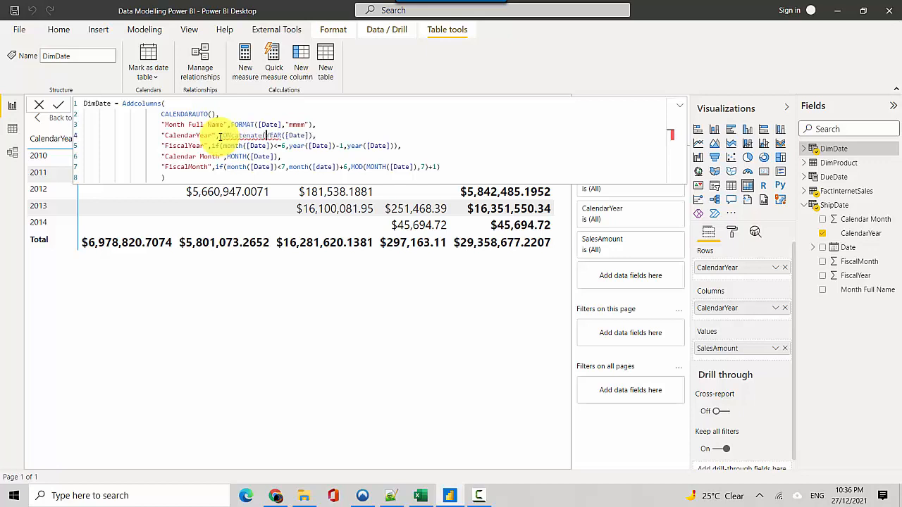
pyautogui.write('"')
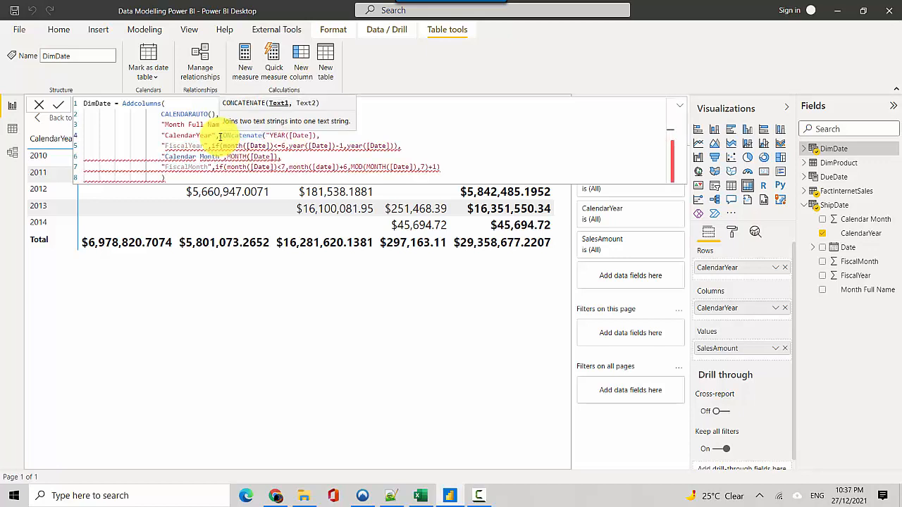
pyautogui.write('C')
pyautogui.press('BackSpace')
pyautogui.write('Ordr Yr",')
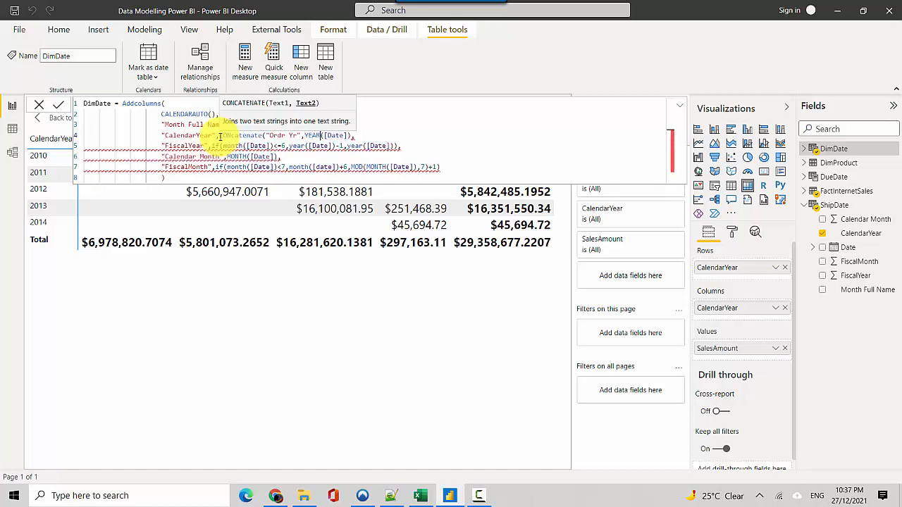
pyautogui.press('Right')
pyautogui.press('Right')
pyautogui.press('Right')
pyautogui.press('Right')
pyautogui.press('Right')
pyautogui.press('Right')
pyautogui.press('Right')
pyautogui.press('Right')
pyautogui.press('Right')
pyautogui.press('Right')
pyautogui.press('Right')
pyautogui.write(')')
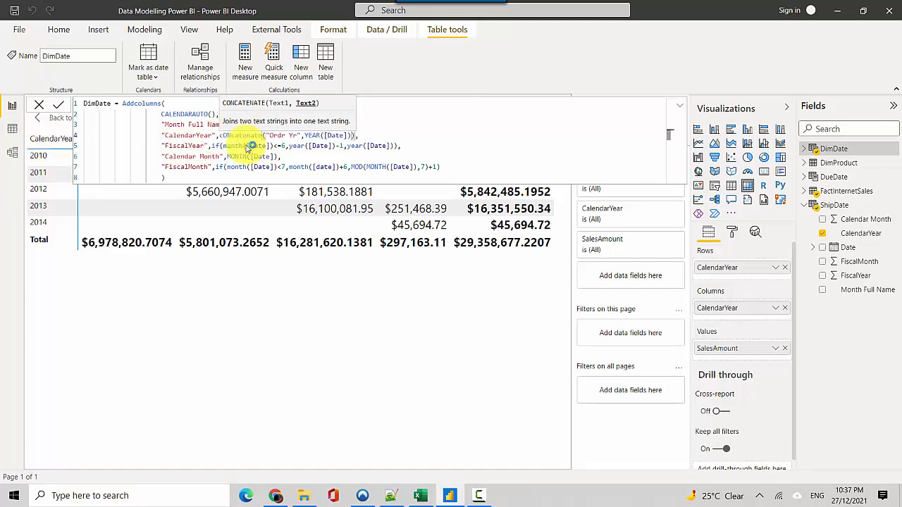
pyautogui.press('Return')
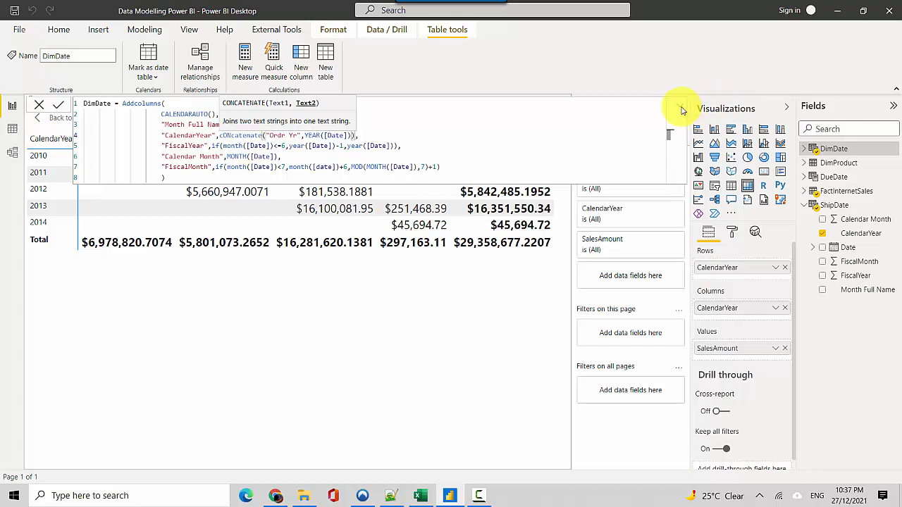
pyautogui.click(680, 107)
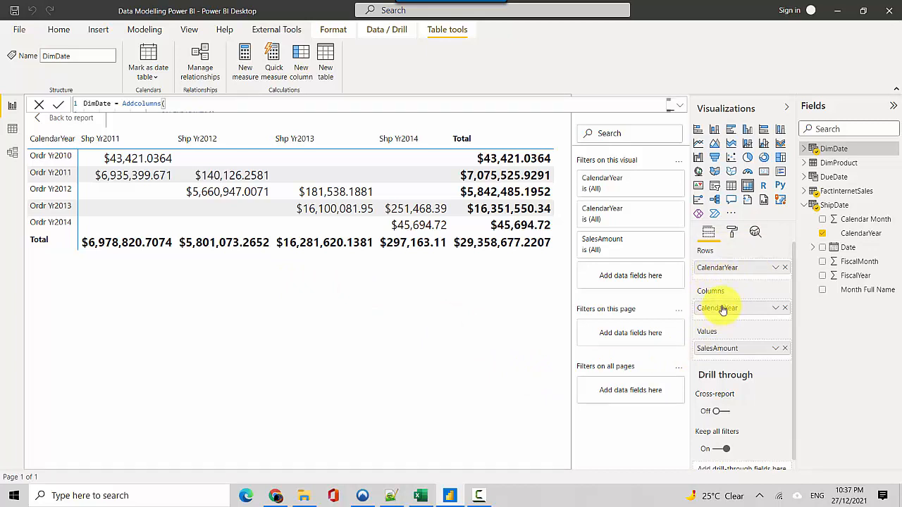
# Step: Rename the CalendarYear column to ShipYear in the ShipDate table's DAX formula
pyautogui.click(849, 233)
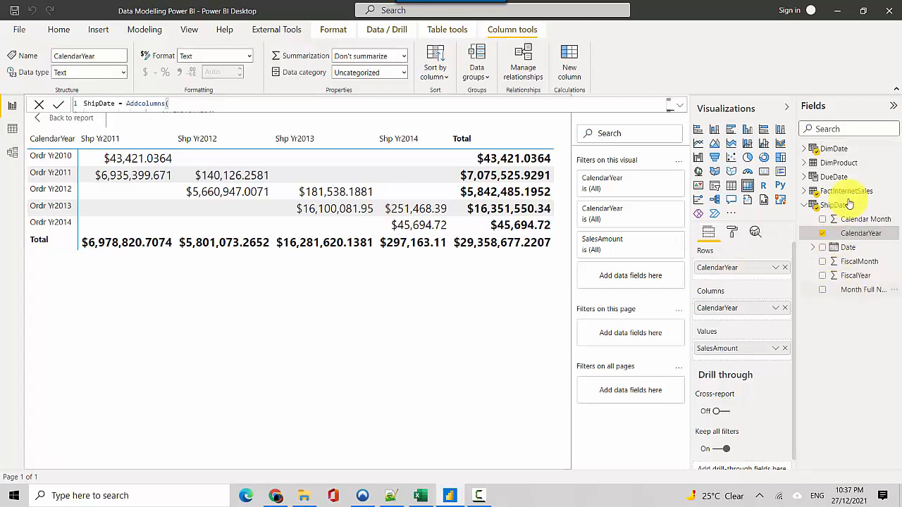
pyautogui.click(680, 107)
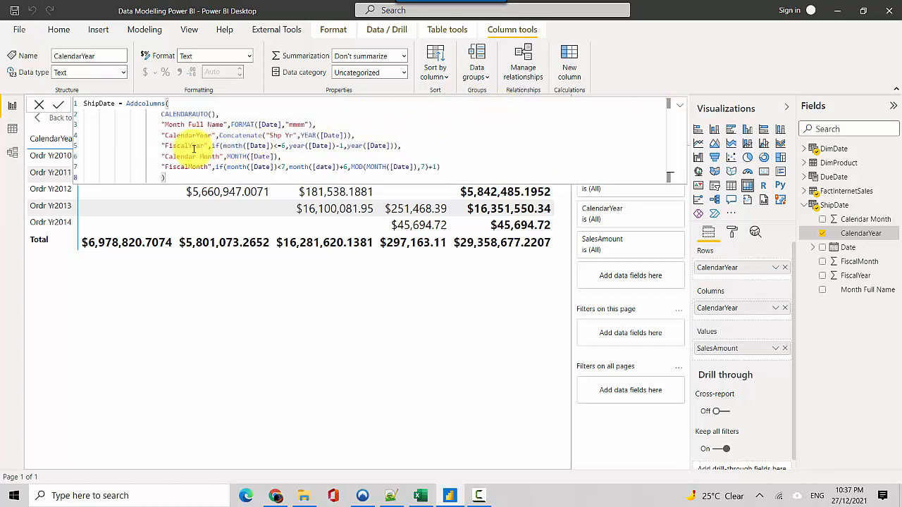
pyautogui.click(167, 135)
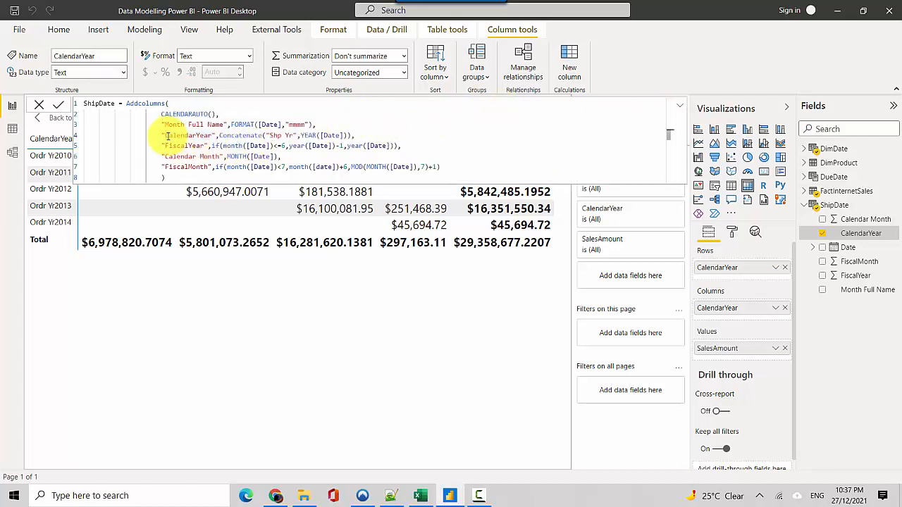
pyautogui.write('Ship')
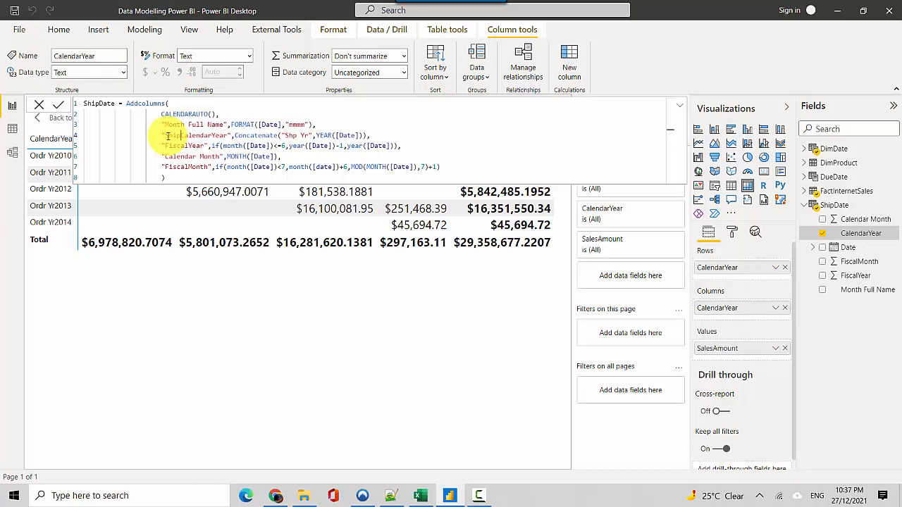
pyautogui.press('Delete')
pyautogui.press('Delete')
pyautogui.press('Delete')
pyautogui.press('Delete')
pyautogui.press('Delete')
pyautogui.press('Delete')
pyautogui.press('Delete')
pyautogui.press('Delete')
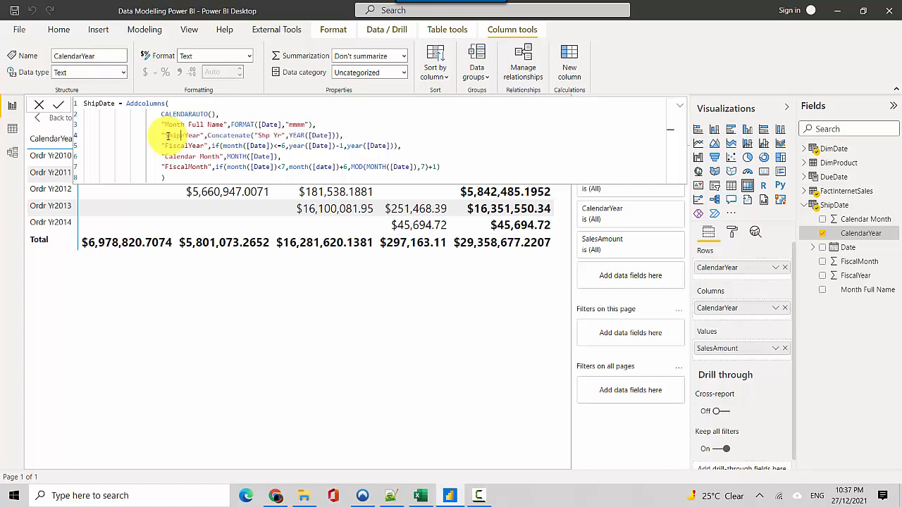
pyautogui.press('Delete')
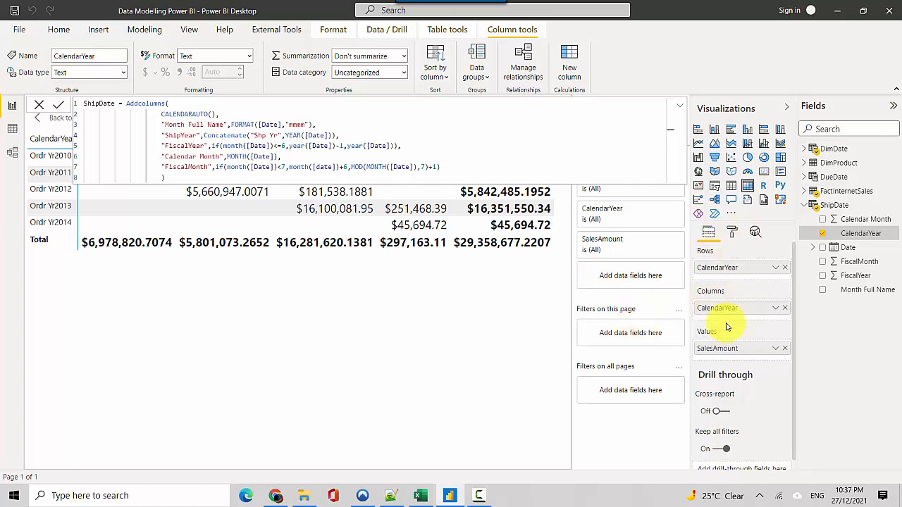
pyautogui.press('Return')
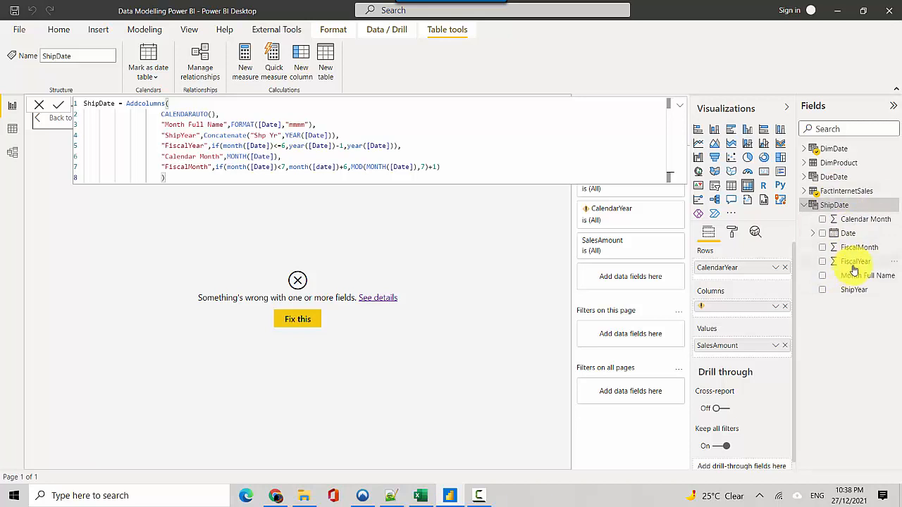
# Step: Replace the broken CalendarYear field in the matrix columns with ShipYear from the ShipDate table, and collapse the formula
pyautogui.moveTo(853, 290); pyautogui.dragTo(770, 310)
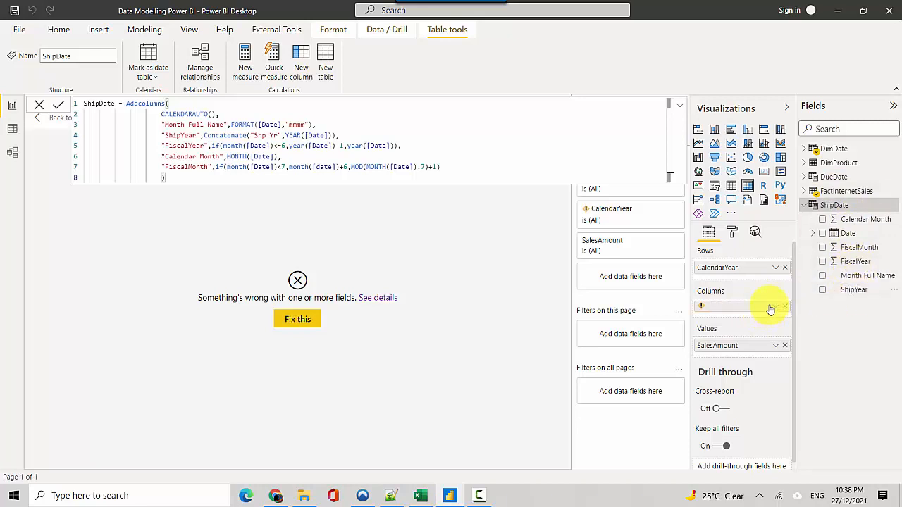
pyautogui.click(786, 307)
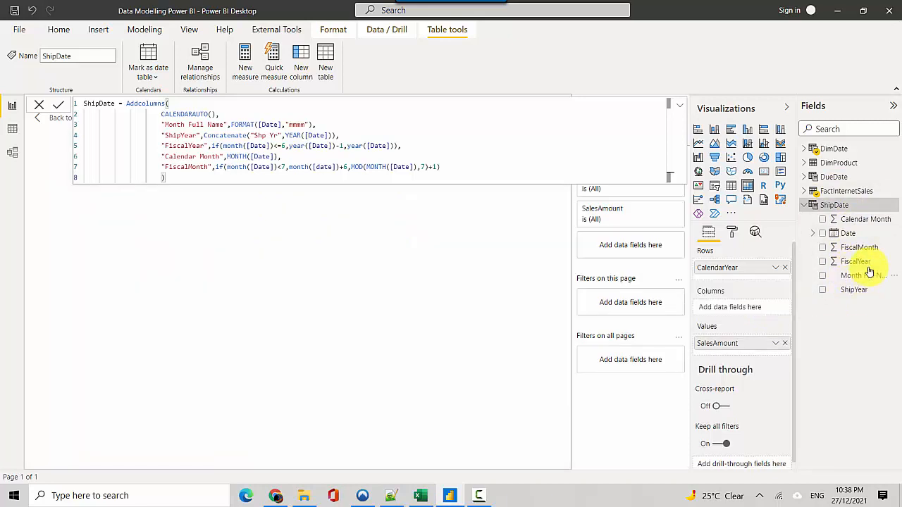
pyautogui.moveTo(854, 289); pyautogui.dragTo(743, 304)
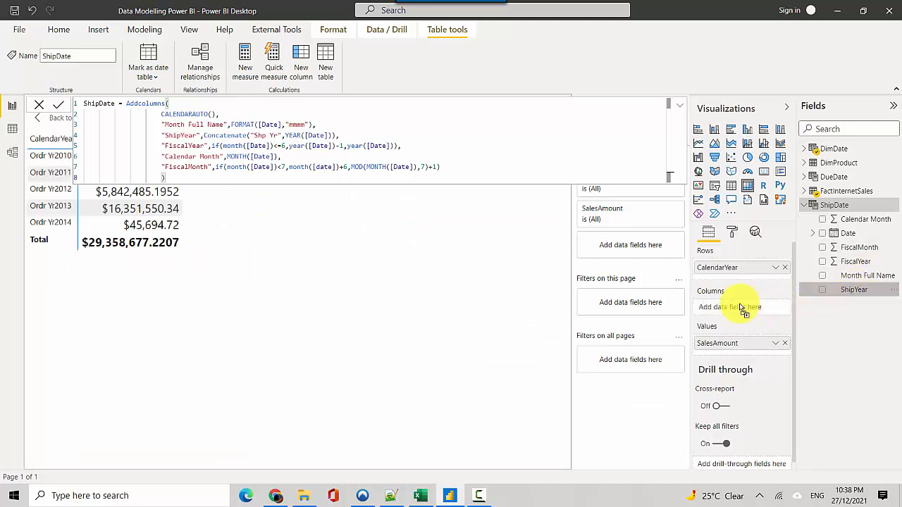
pyautogui.click(681, 107)
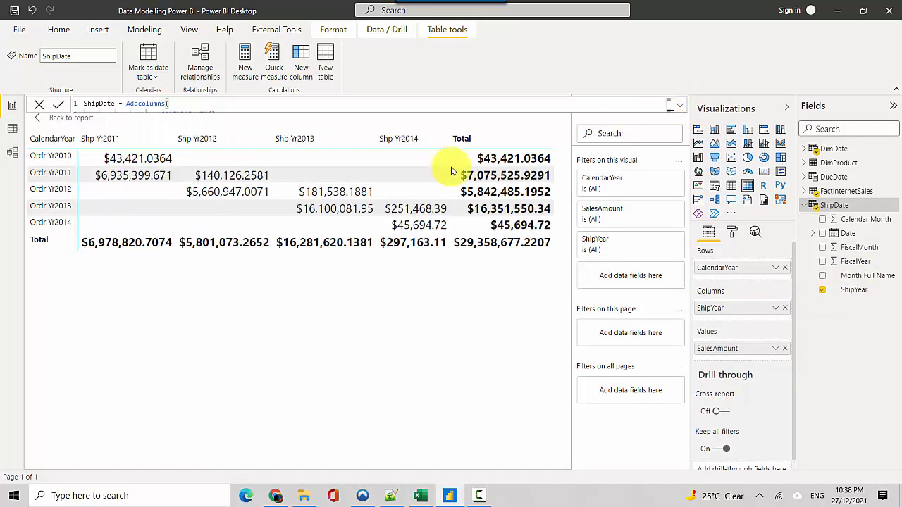